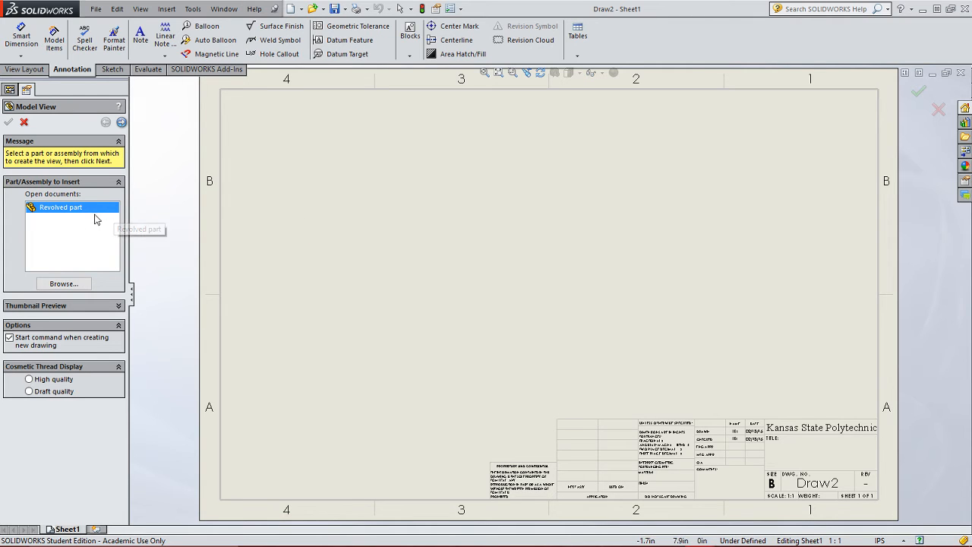
- Insert a model view of the revolved part in its right orientation, placing it in the left-centre of the sheet
left_click(121, 123)
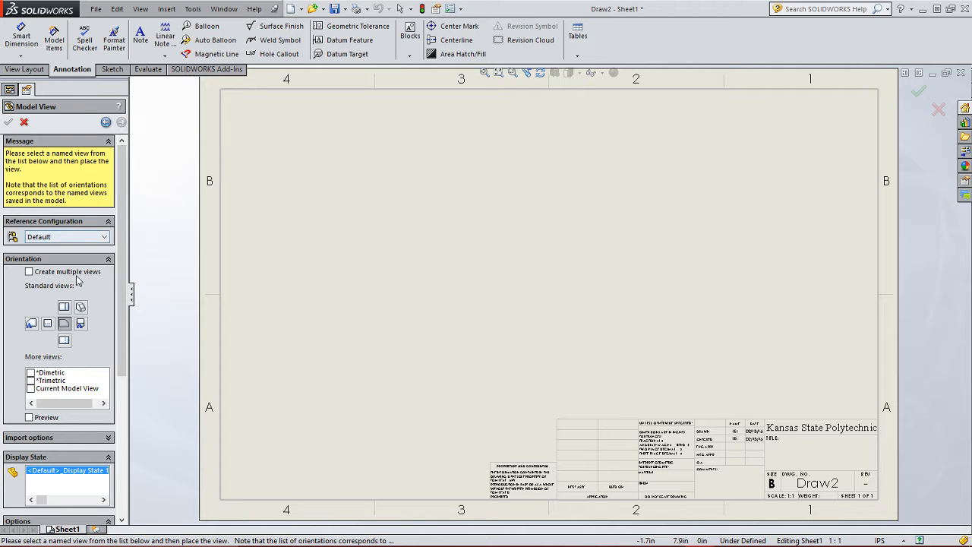
left_click(69, 323)
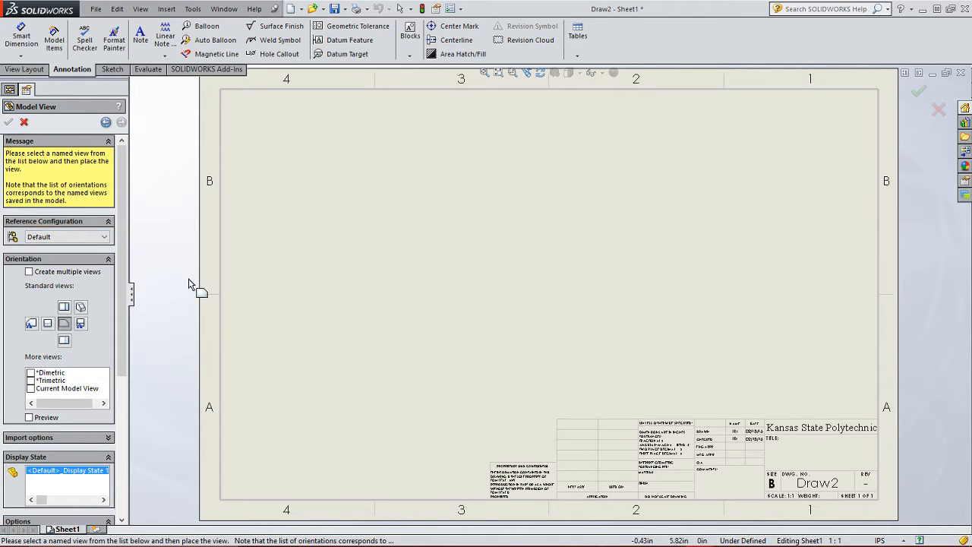
left_click(414, 285)
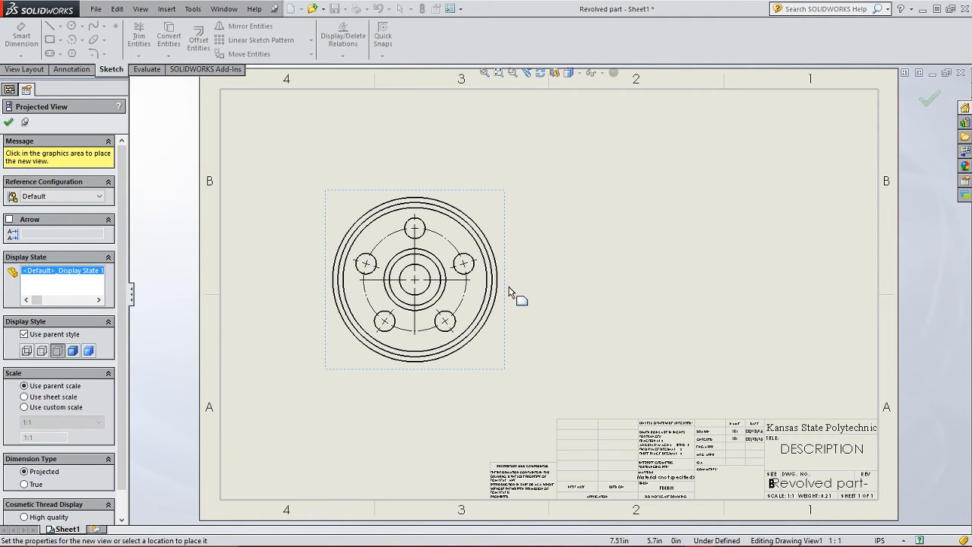
left_click(9, 124)
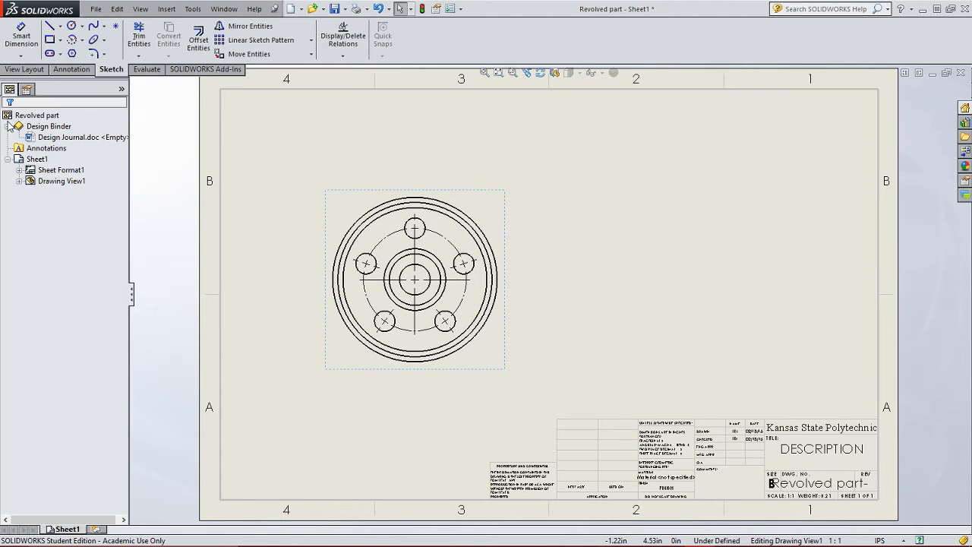
- Set the base view's display style to Hidden Lines Visible, dismissing the auto-recover folder warning
left_click(337, 209)
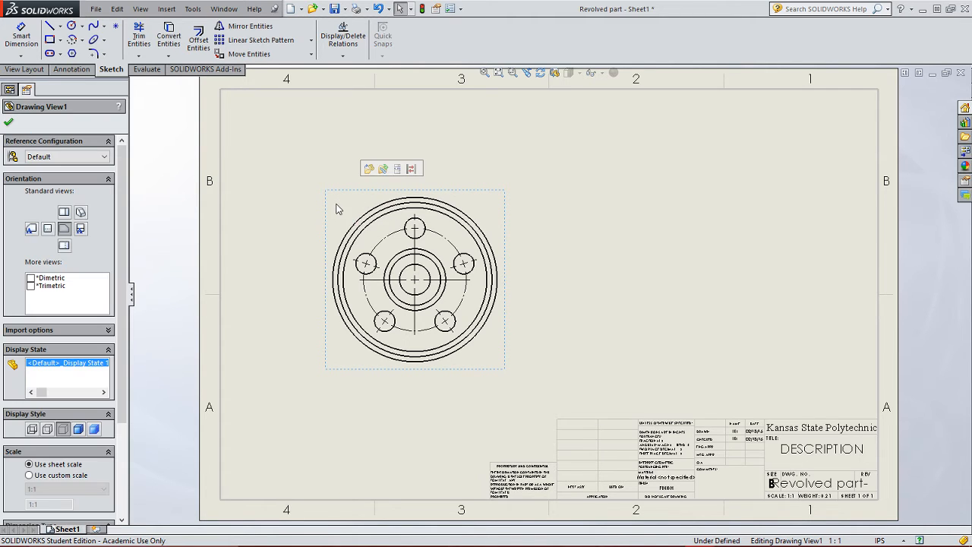
left_click(48, 429)
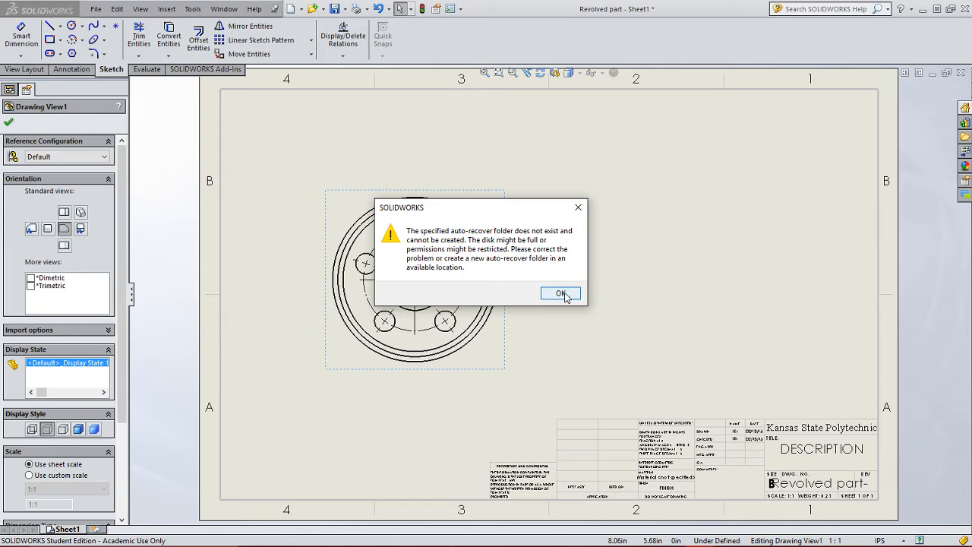
left_click(560, 294)
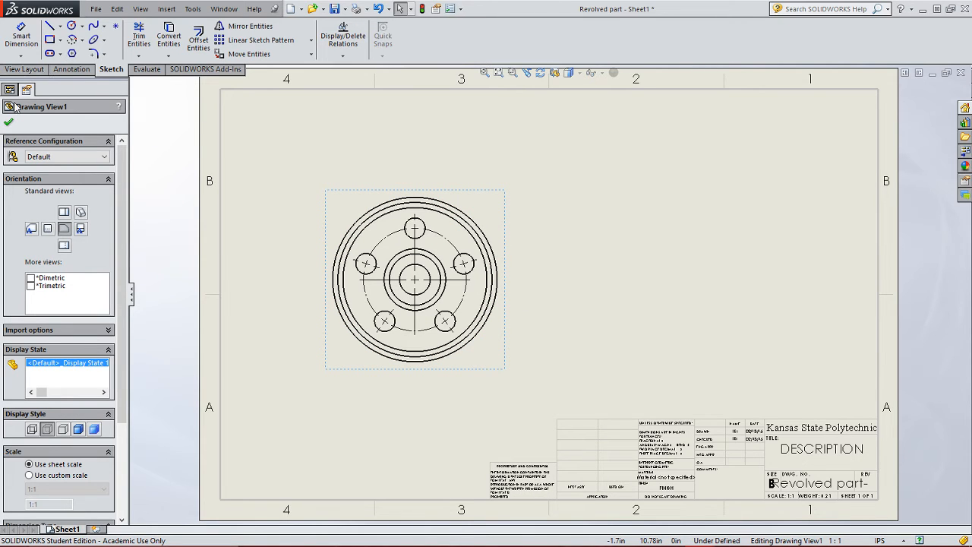
left_click(9, 124)
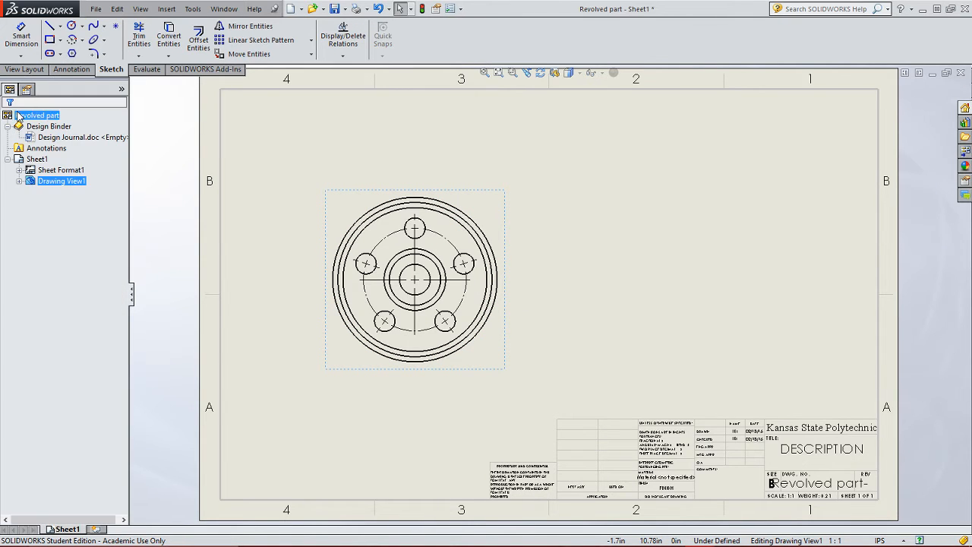
- Create a vertical section view through the part's centre and place it to the right of the base view
left_click(24, 70)
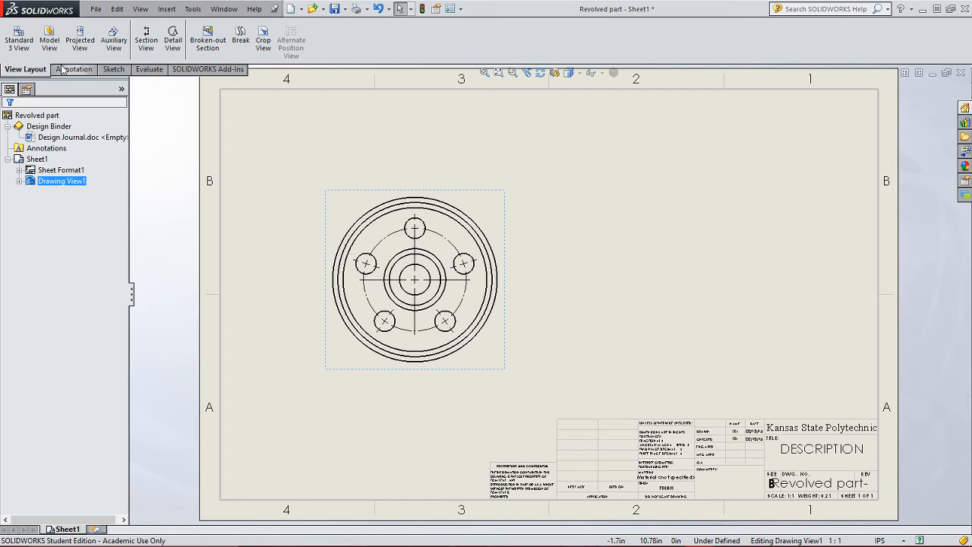
left_click(148, 38)
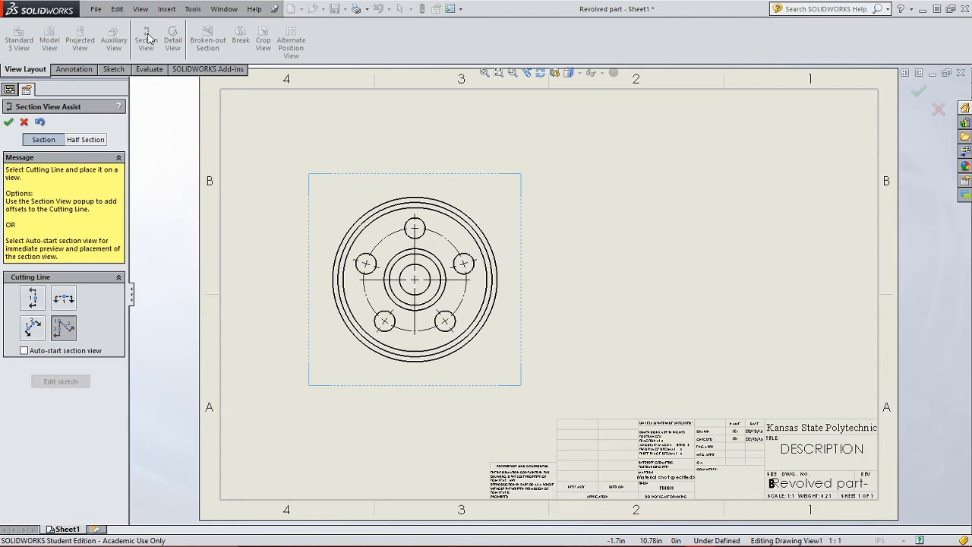
left_click(34, 302)
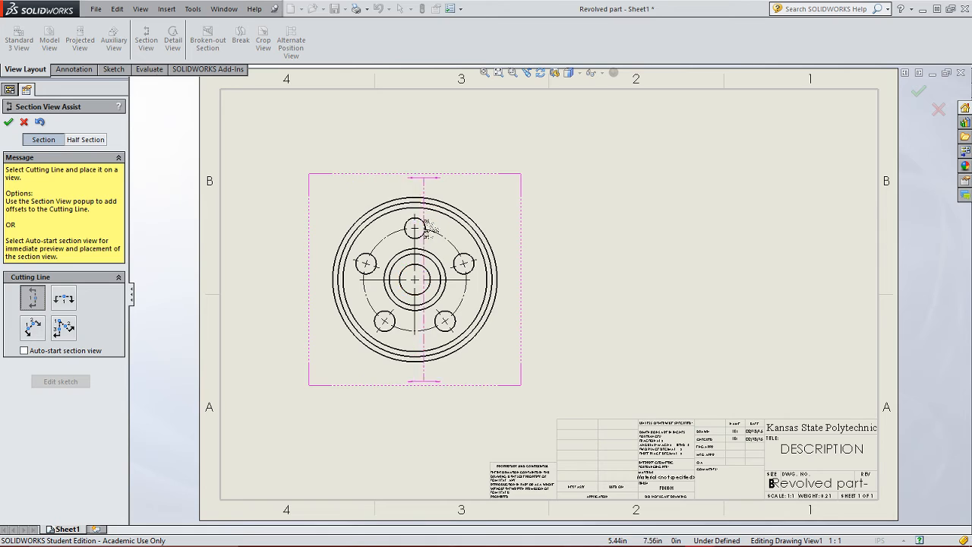
left_click(415, 280)
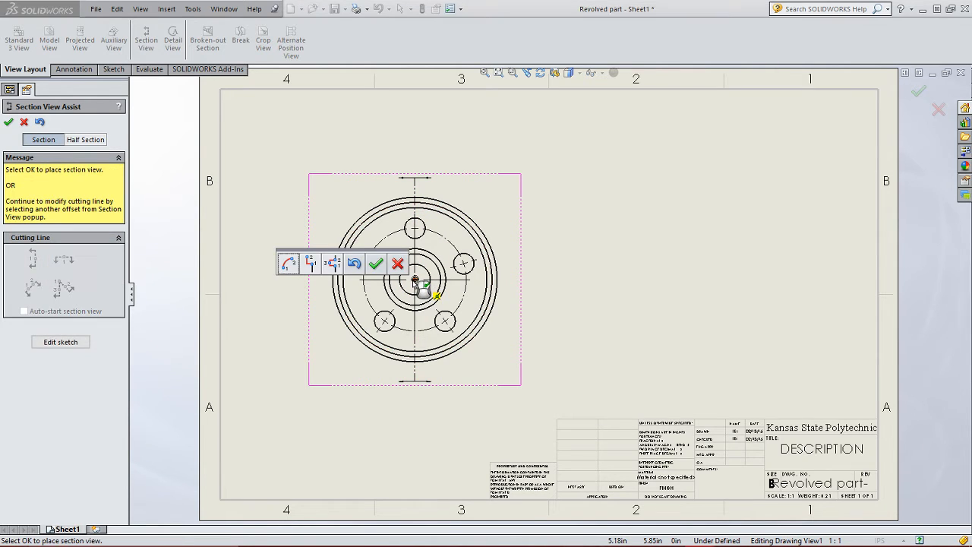
left_click(375, 263)
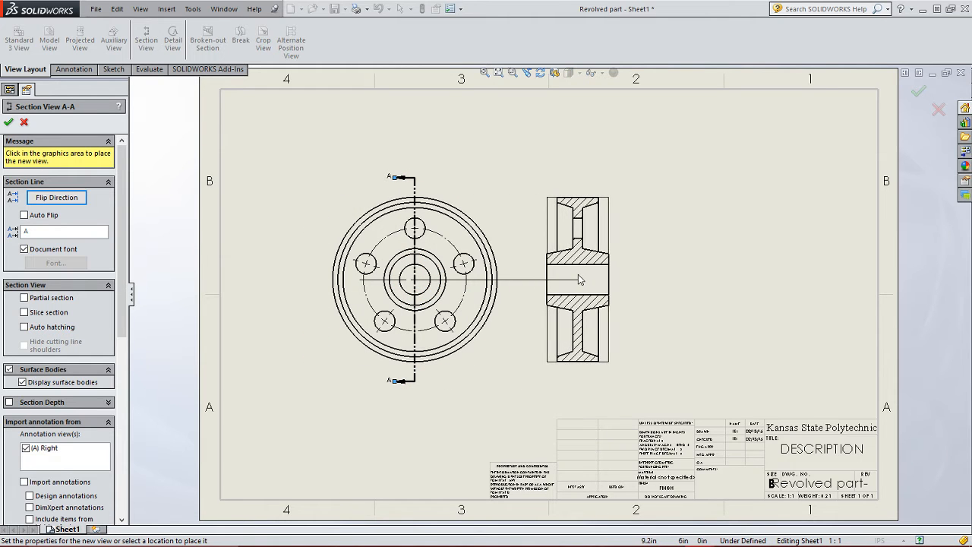
left_click(584, 281)
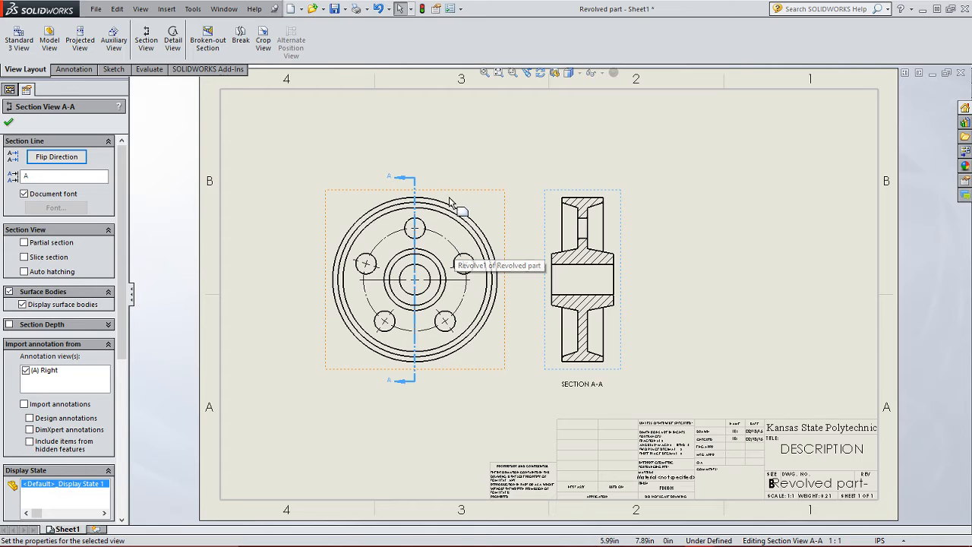
- Delete the section view together with its section line
left_click(554, 230)
key("Delete")
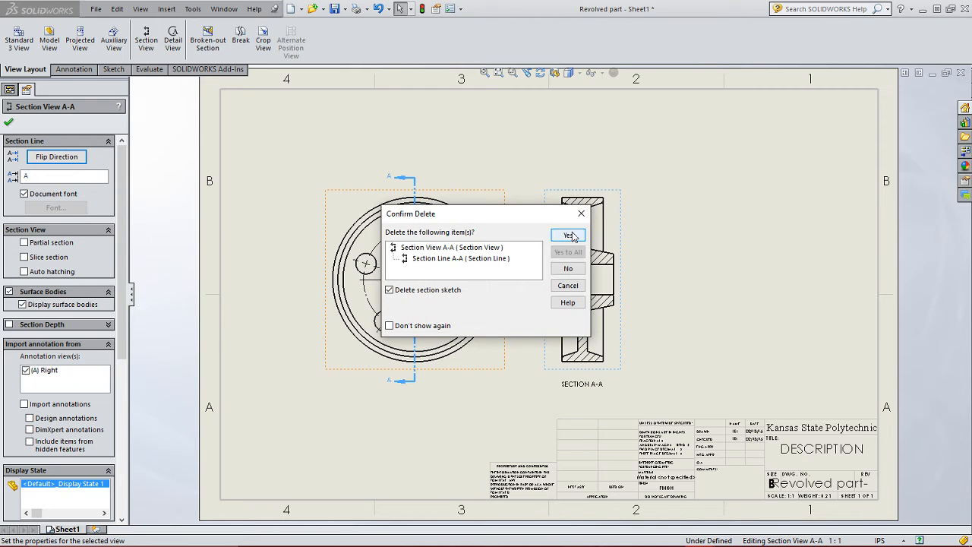
left_click(569, 235)
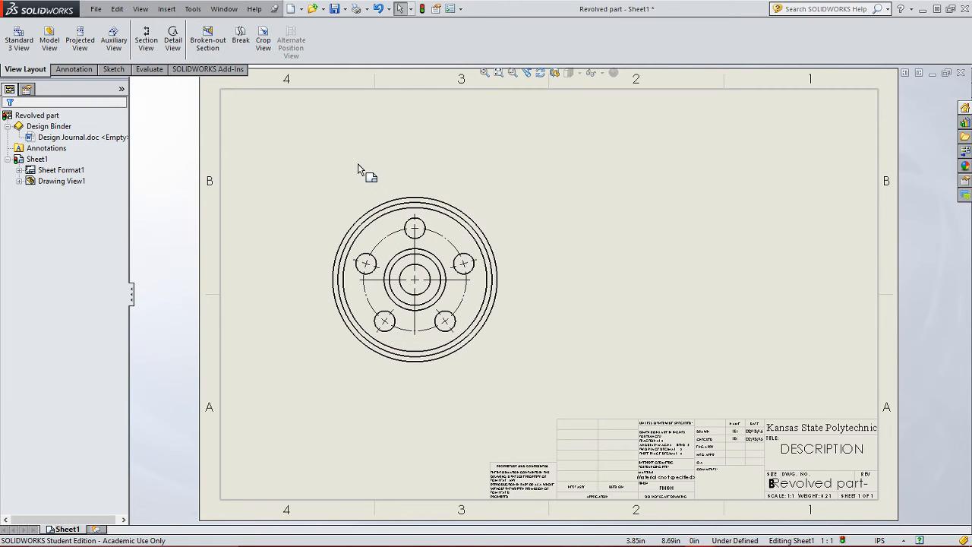
- Create an aligned section view cutting through the centre, the top hole and the lower-left hole, placed right of the base view
left_click(148, 43)
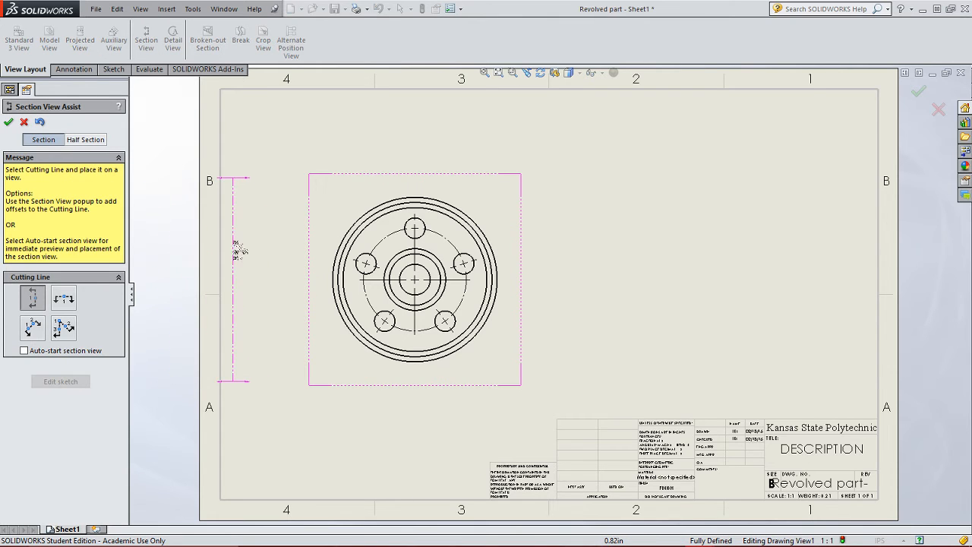
left_click(65, 328)
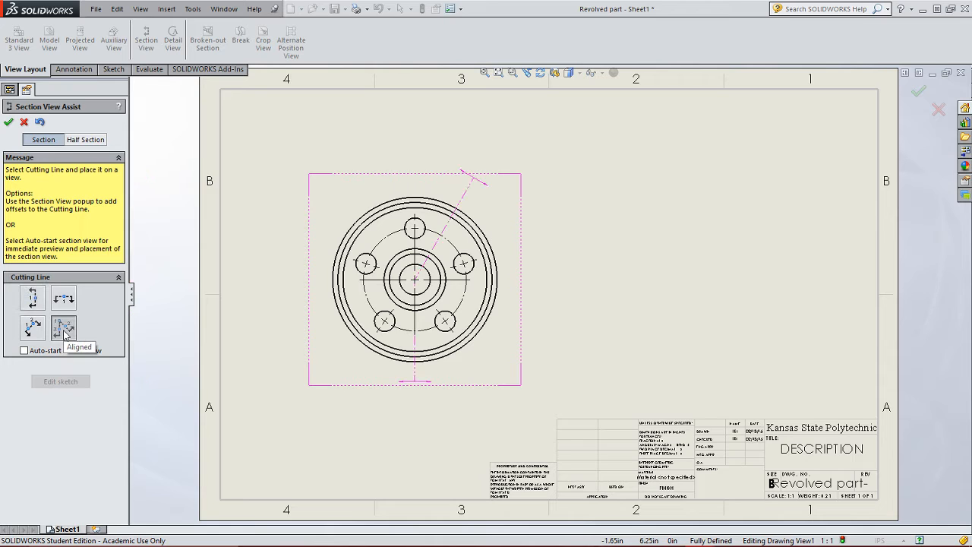
left_click(415, 280)
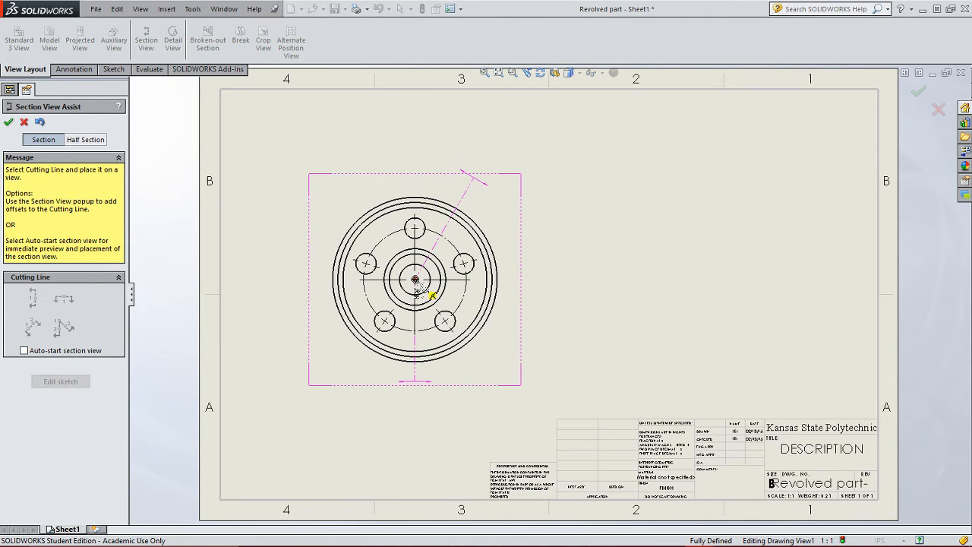
left_click(415, 228)
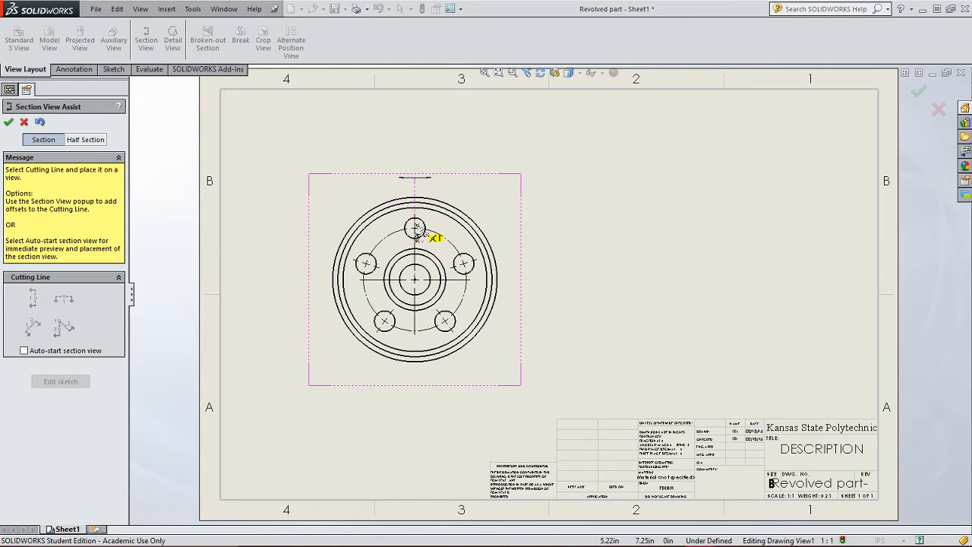
left_click(385, 321)
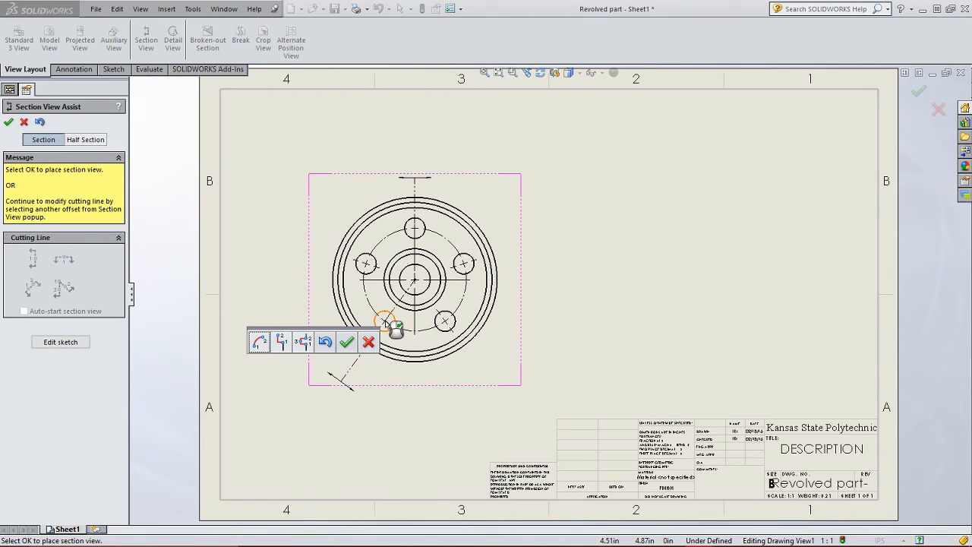
left_click(347, 343)
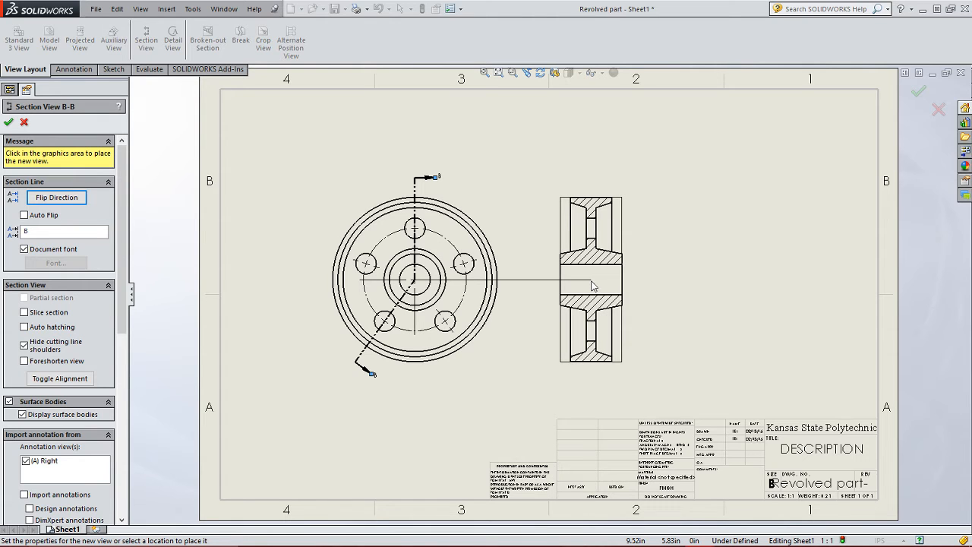
left_click(592, 286)
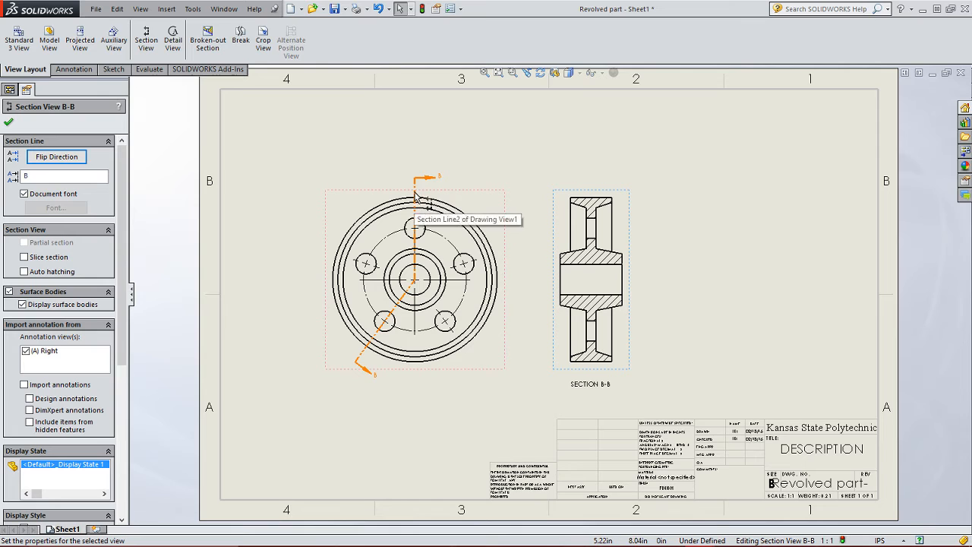
- Flip the section line's direction and rename its label to A
left_click(413, 219)
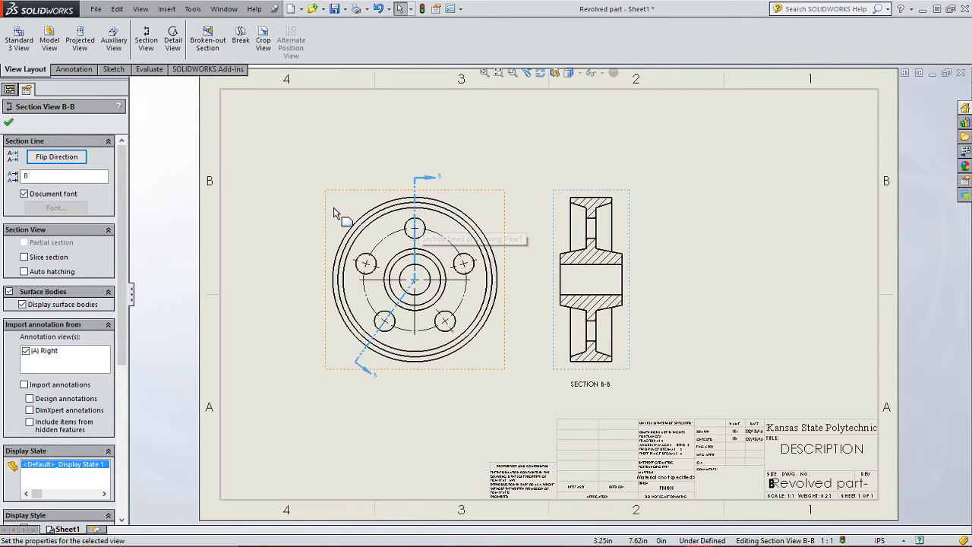
left_click(47, 159)
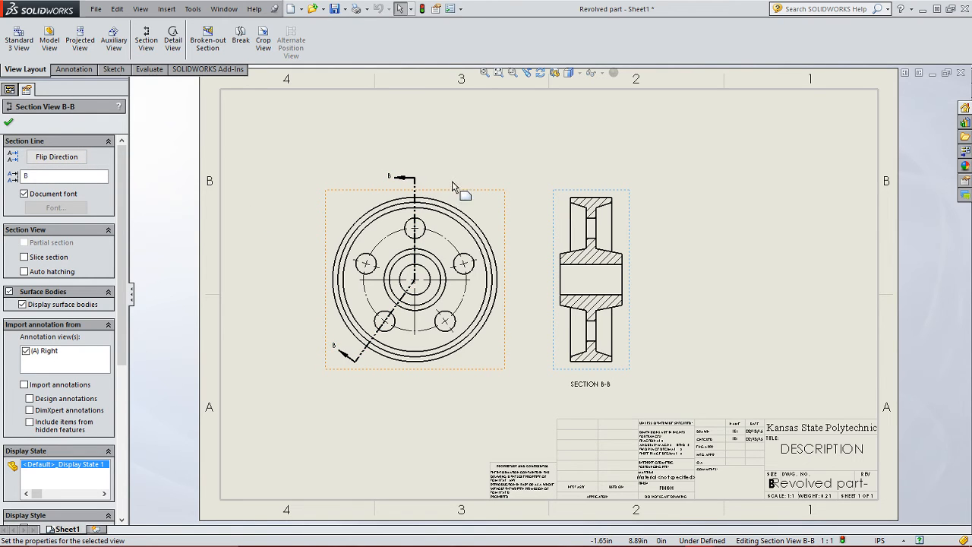
left_click(394, 182)
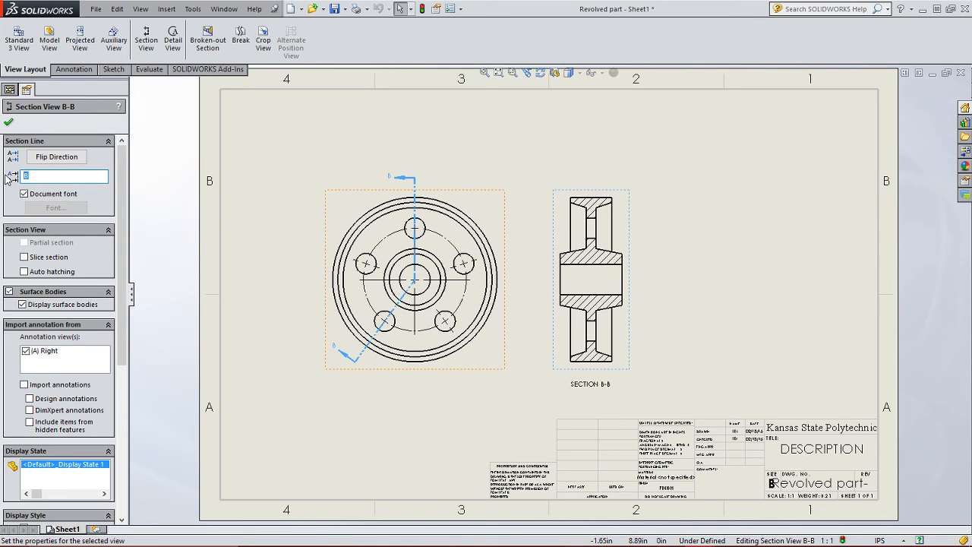
type("A")
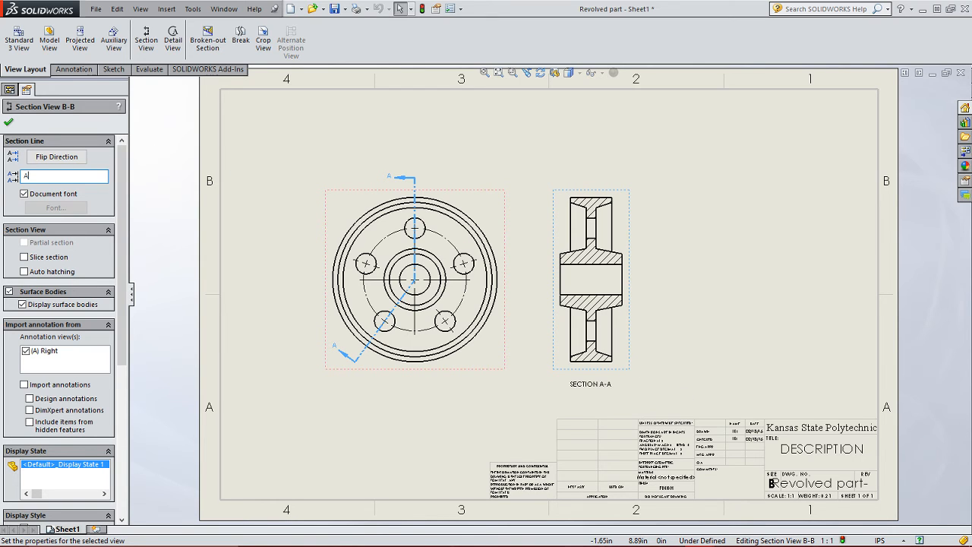
left_click(9, 124)
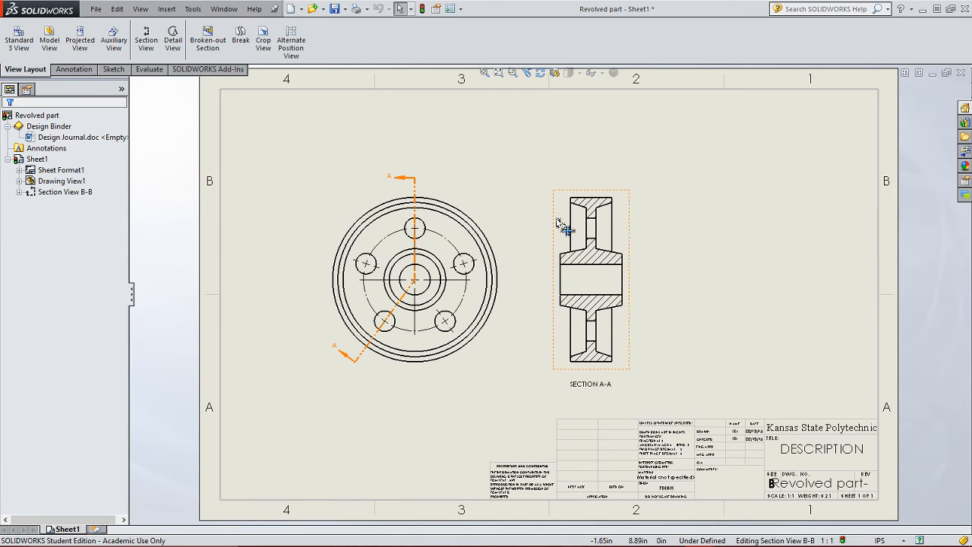
- Reposition the section view further right and the base view slightly up and right on the sheet
left_click_drag(564, 226, 616, 218)
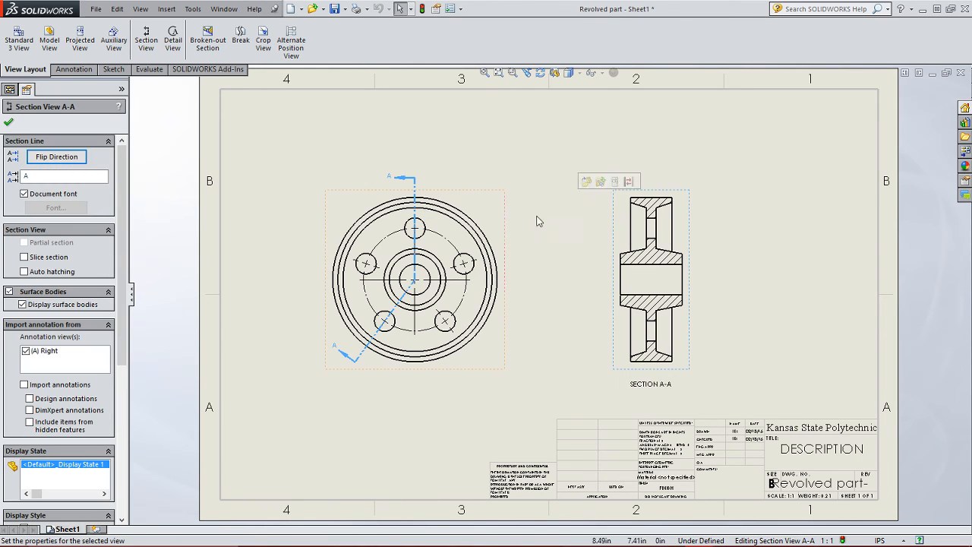
mouse_move(503, 219)
left_mouse_down()
mouse_move(513, 206)
mouse_move(525, 212)
left_mouse_up()
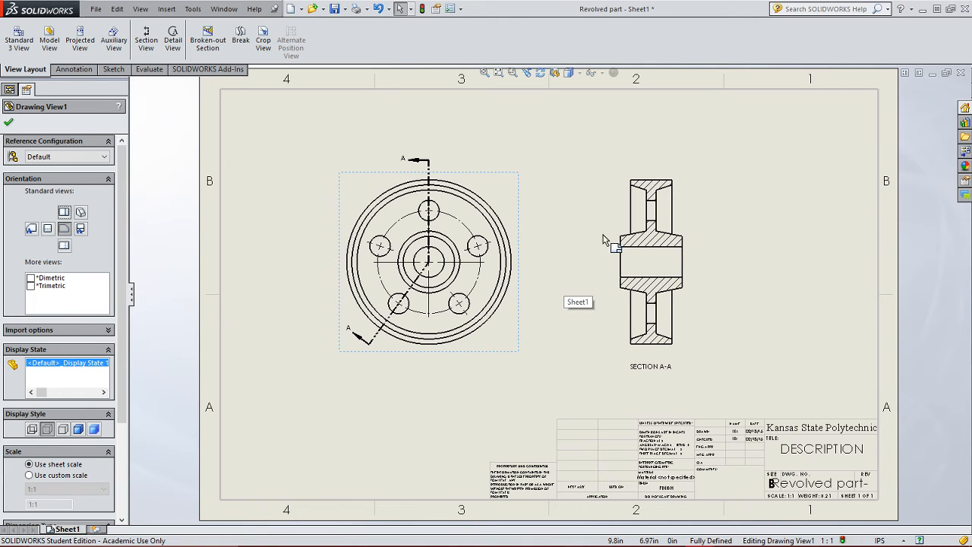
- Auto-insert centerlines into the section view using the Centerline annotation
left_click(74, 70)
left_click(448, 42)
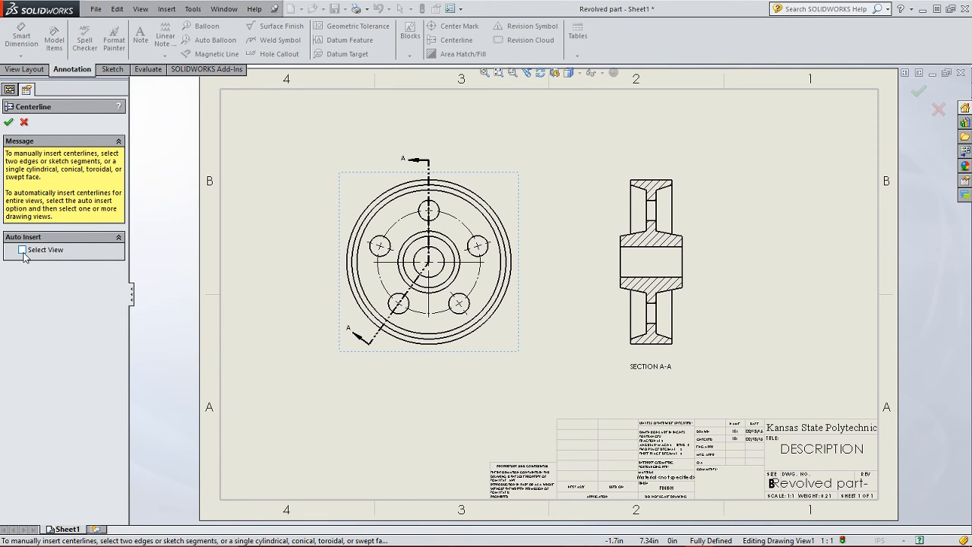
left_click(618, 213)
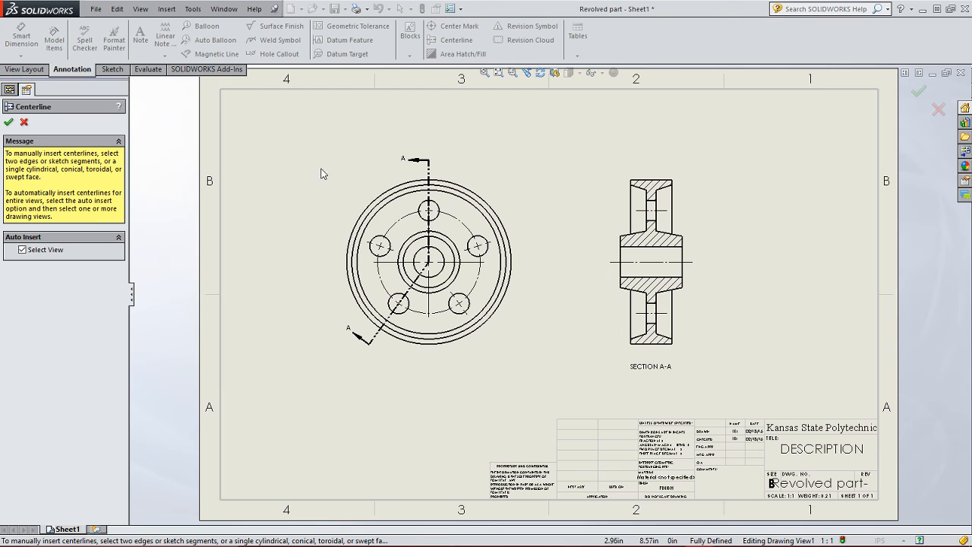
left_click(9, 124)
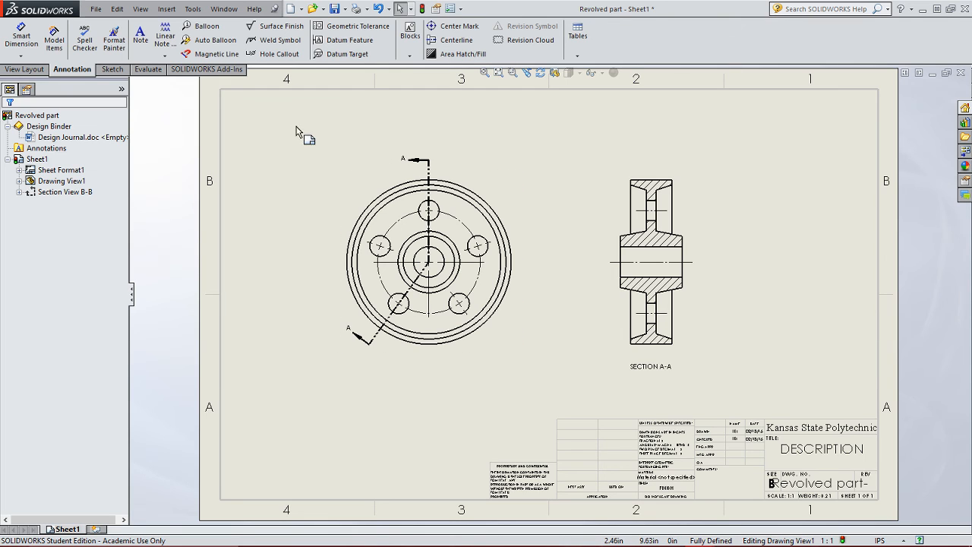